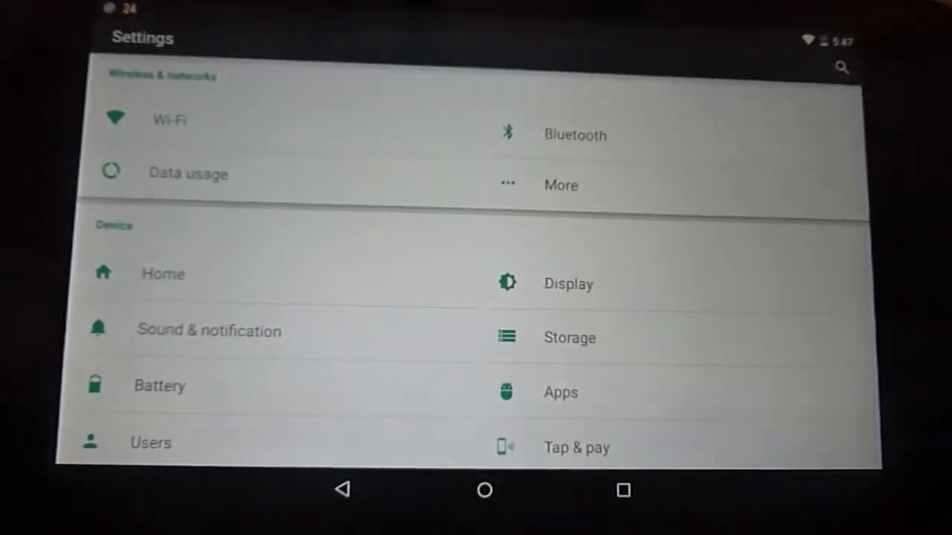
- Browse settings pages, including the Home launcher settings, then return to the main list
click(159, 273)
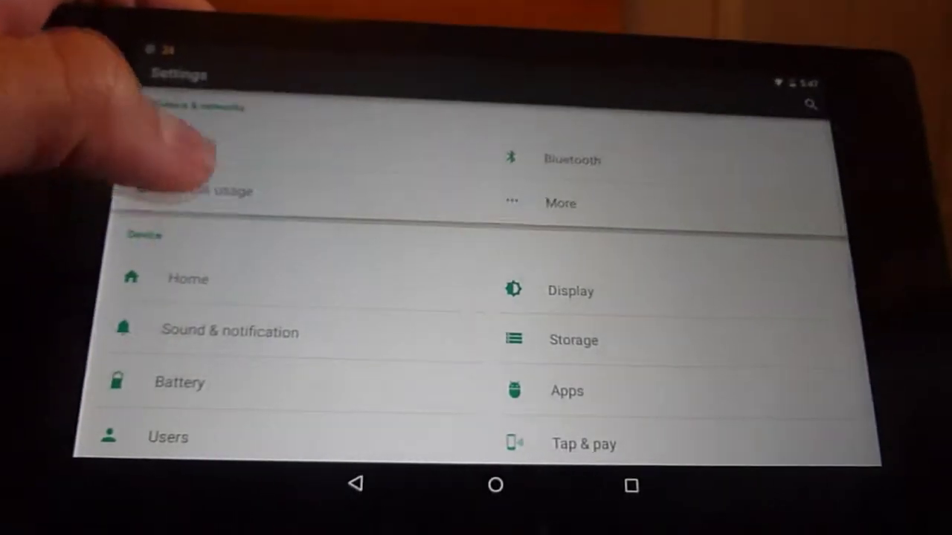
click(193, 145)
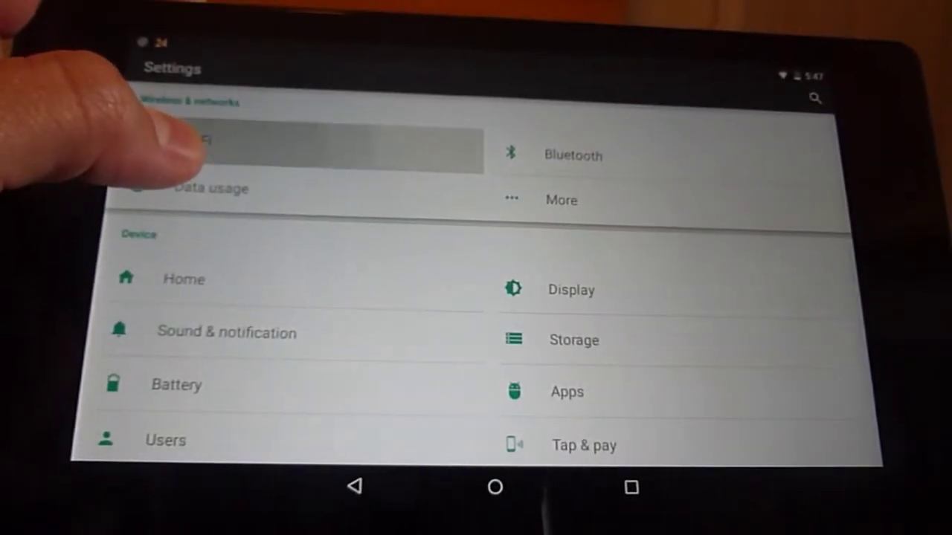
scroll(149, 297, down, 5)
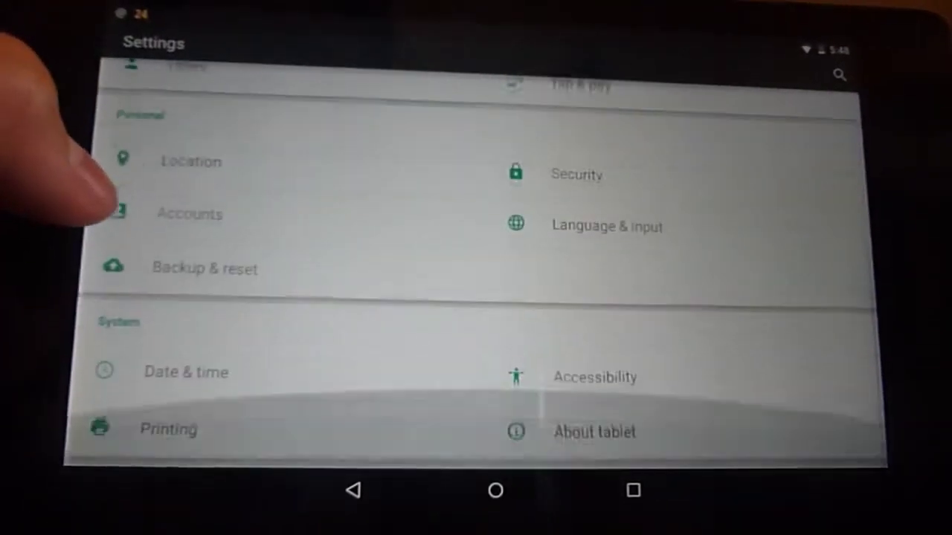
scroll(149, 298, up, 5)
click(170, 275)
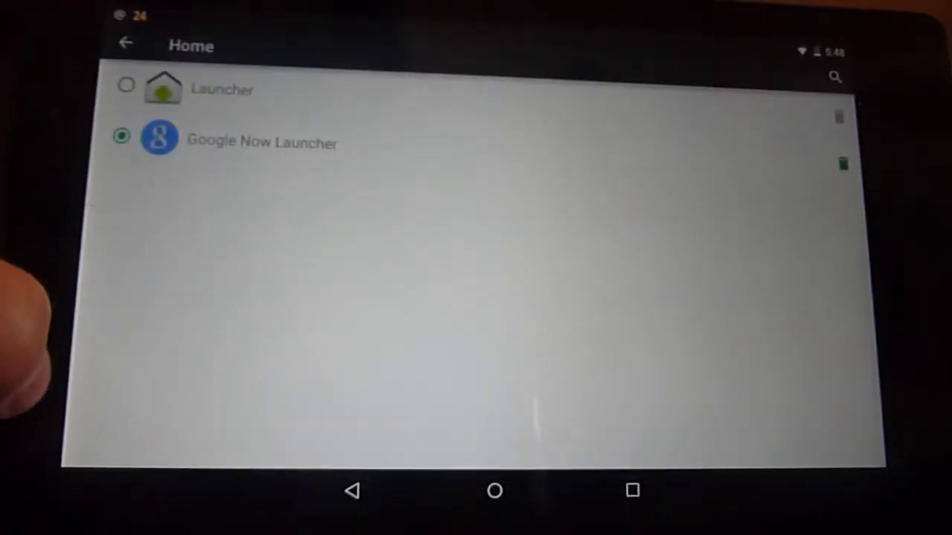
click(119, 36)
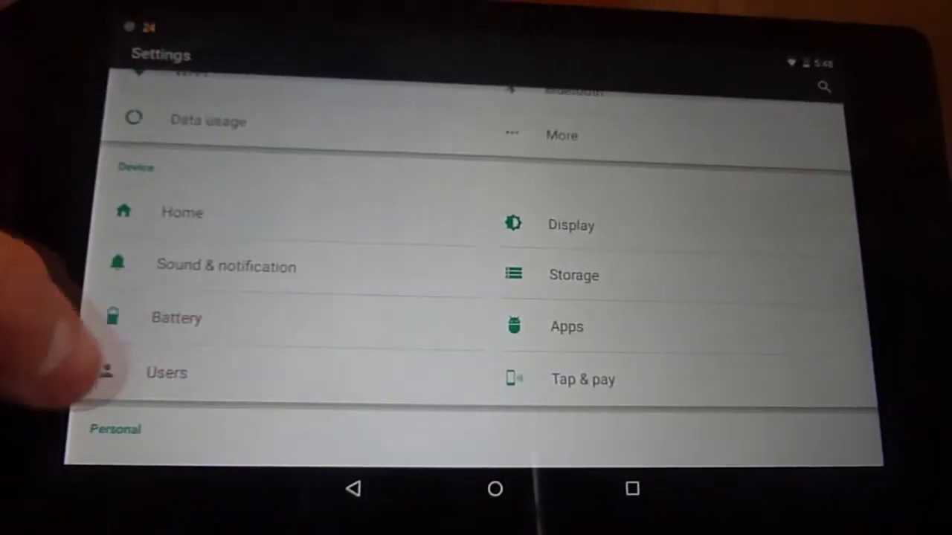
- Review the battery usage details and return to the main settings list
click(179, 318)
click(133, 52)
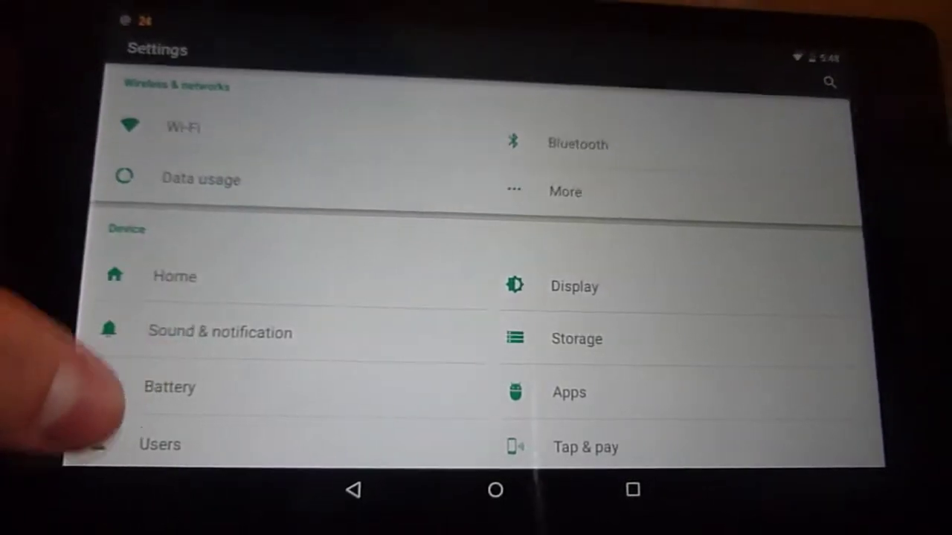
scroll(223, 335, down, 2)
click(179, 311)
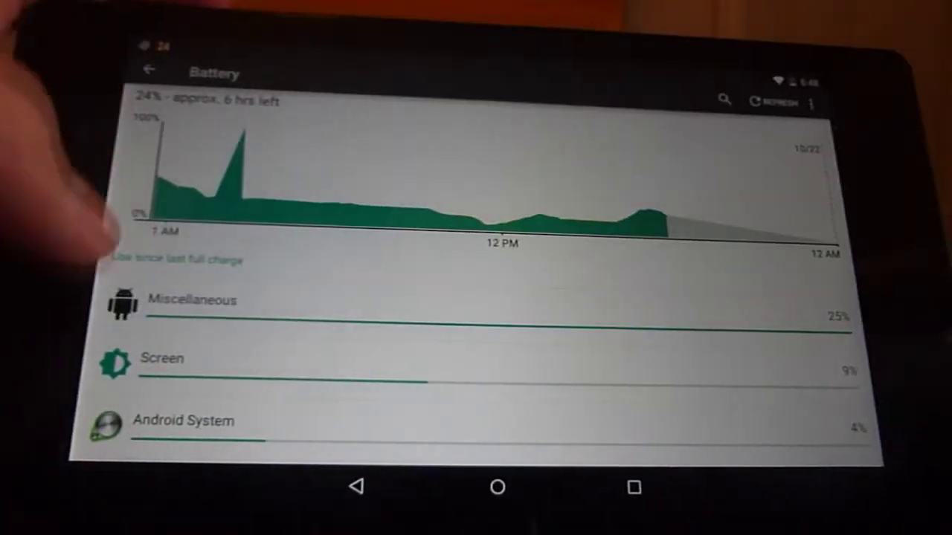
scroll(476, 283, down, 3)
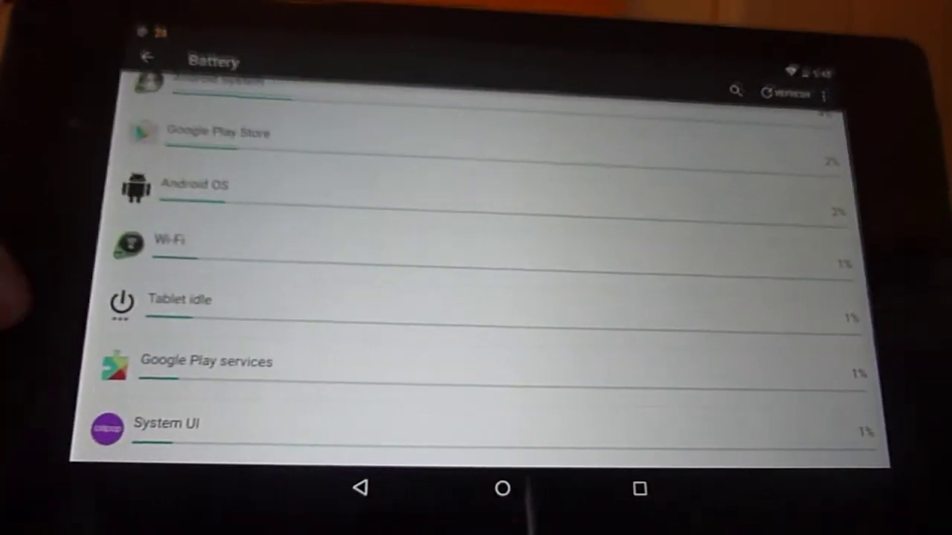
scroll(476, 283, up, 3)
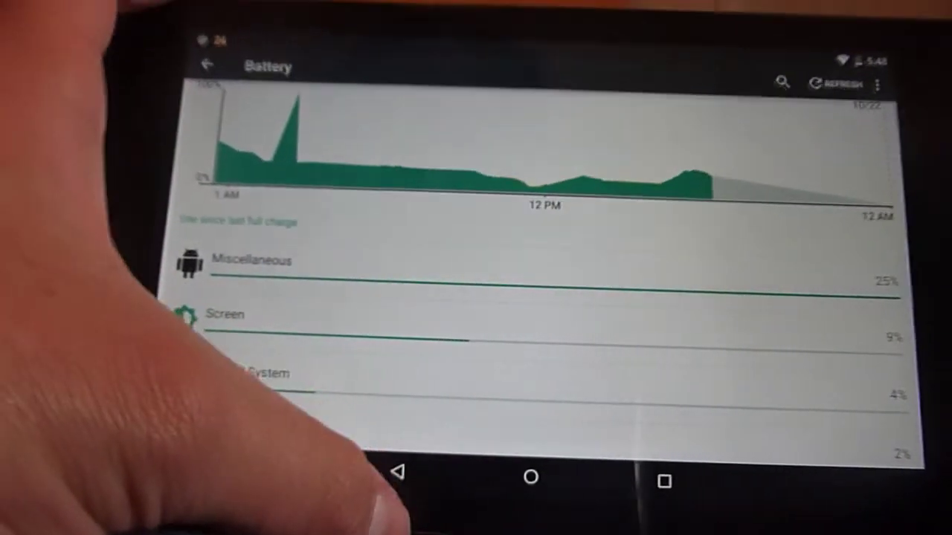
click(394, 480)
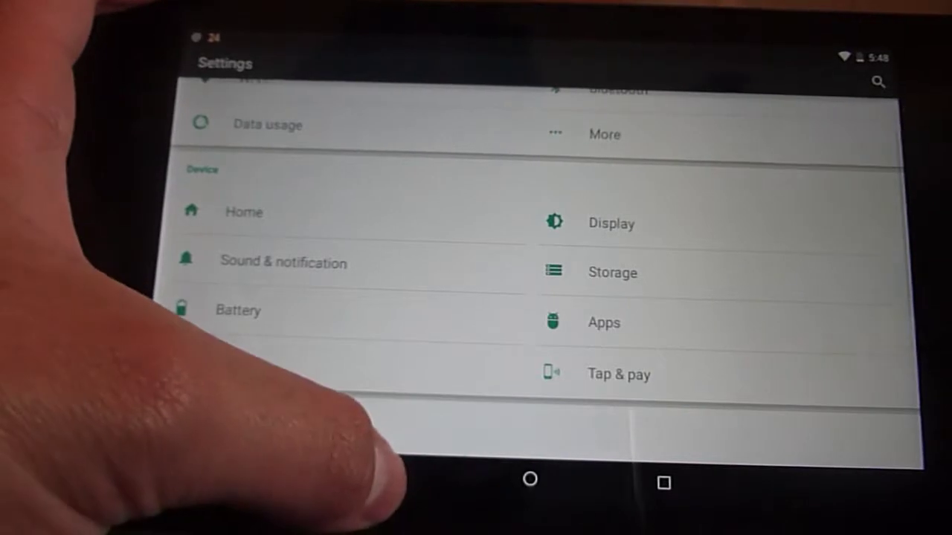
scroll(297, 372, down, 1)
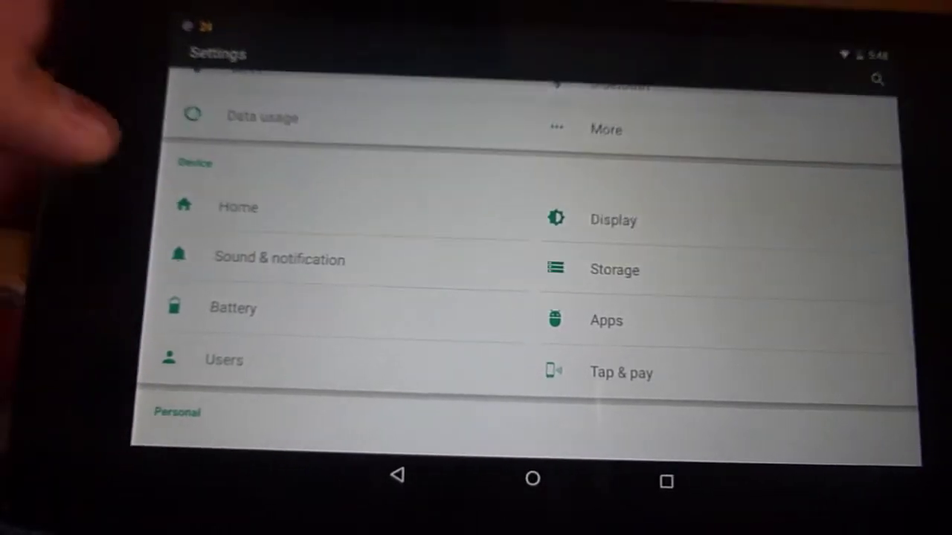
scroll(223, 260, down, 2)
- Visit the Users page and the extra wireless and network settings
click(223, 275)
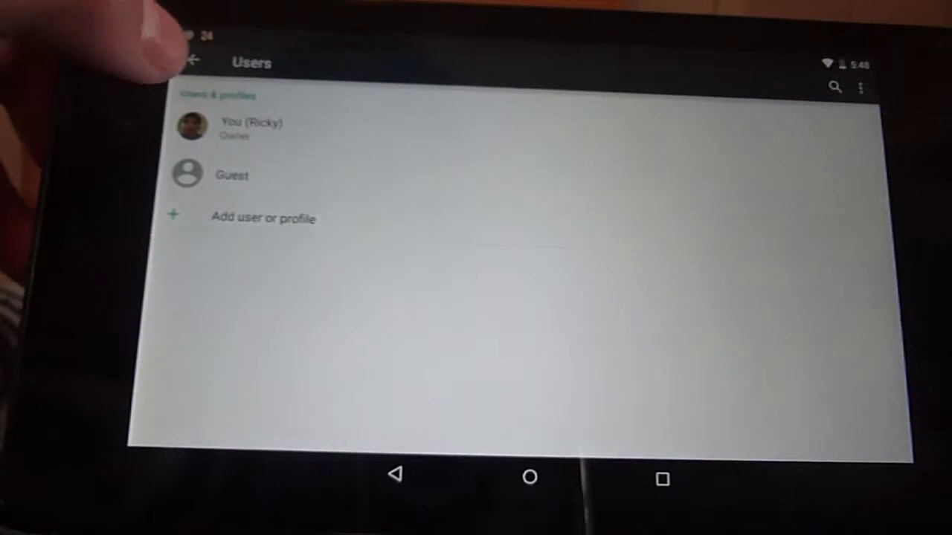
click(191, 61)
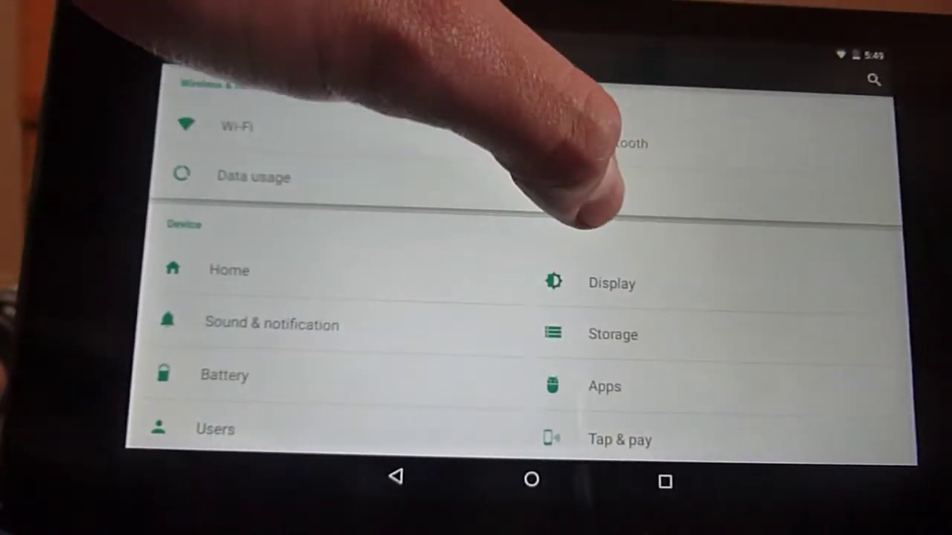
click(588, 199)
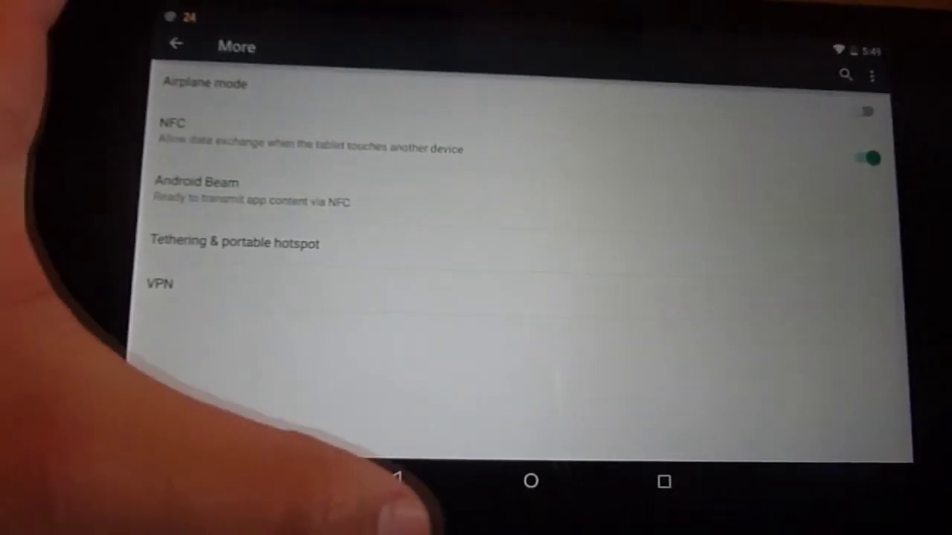
click(397, 480)
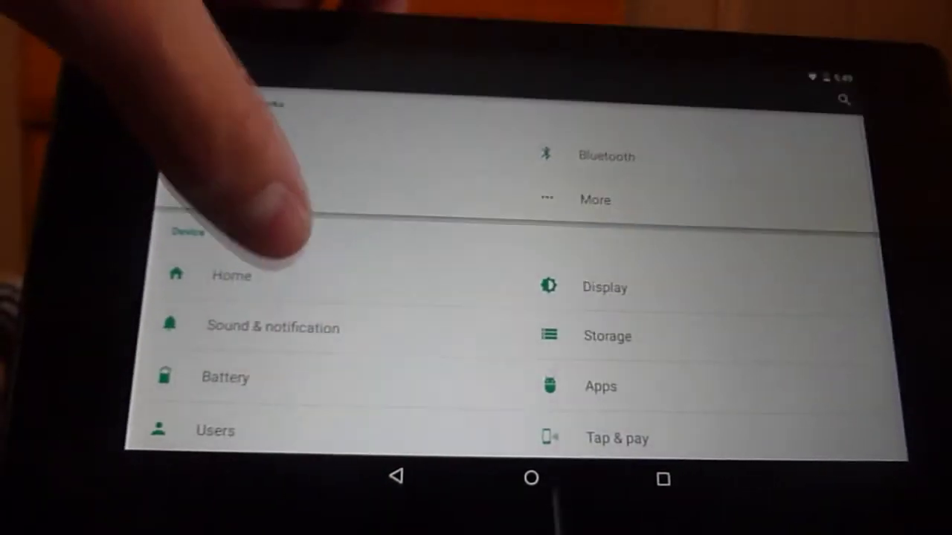
scroll(475, 297, down, 8)
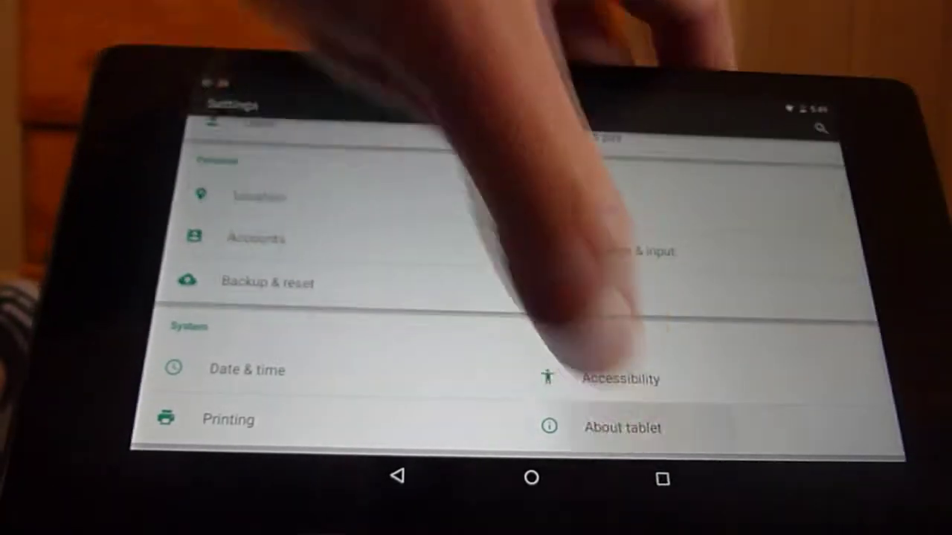
- Open About tablet and tap Android version repeatedly until the Lollipop easter egg appears
click(622, 428)
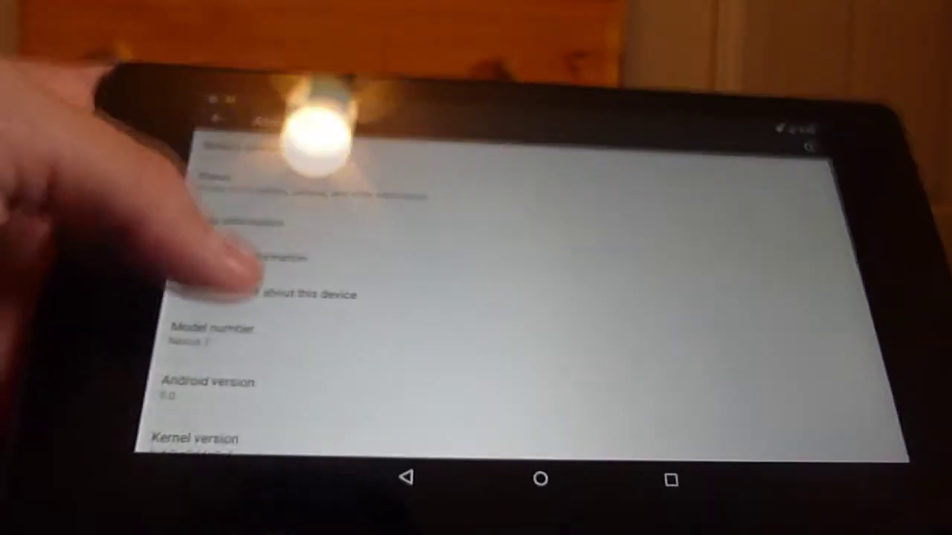
scroll(297, 298, down, 2)
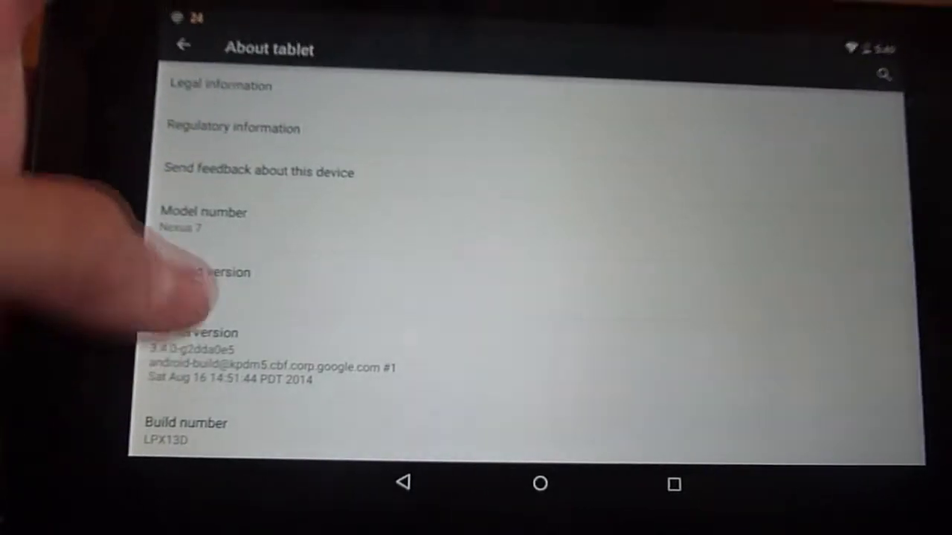
click(186, 290)
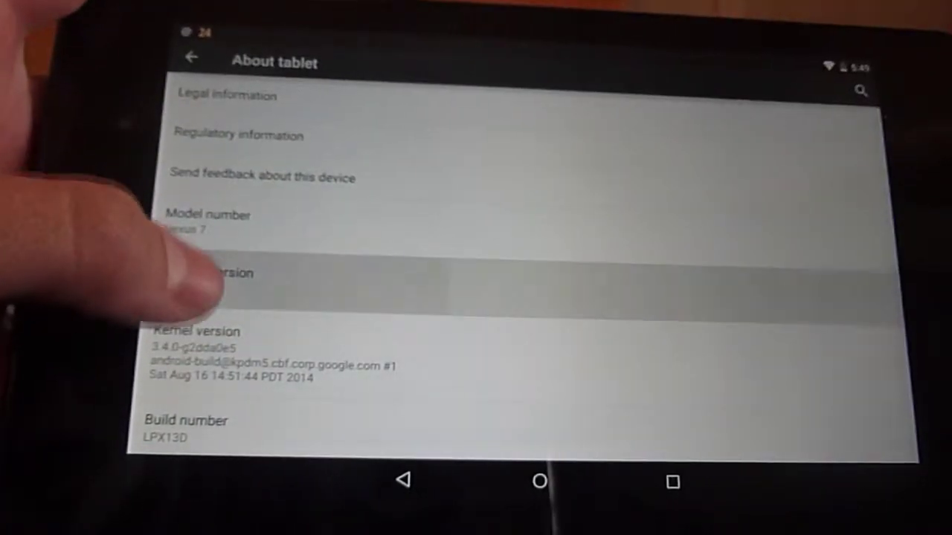
click(186, 290)
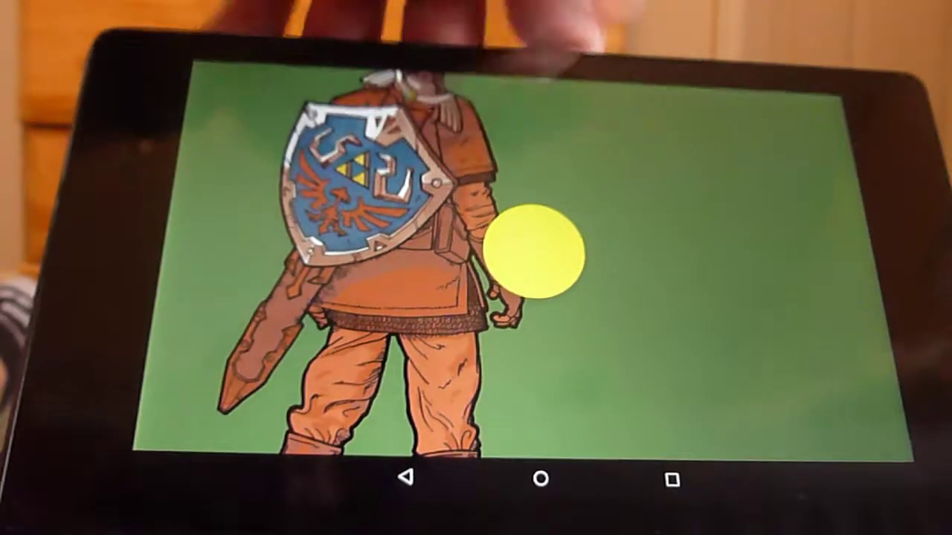
- Grow the yellow circle into a lollipop, cycle its colours back to yellow, and launch the game
click(533, 251)
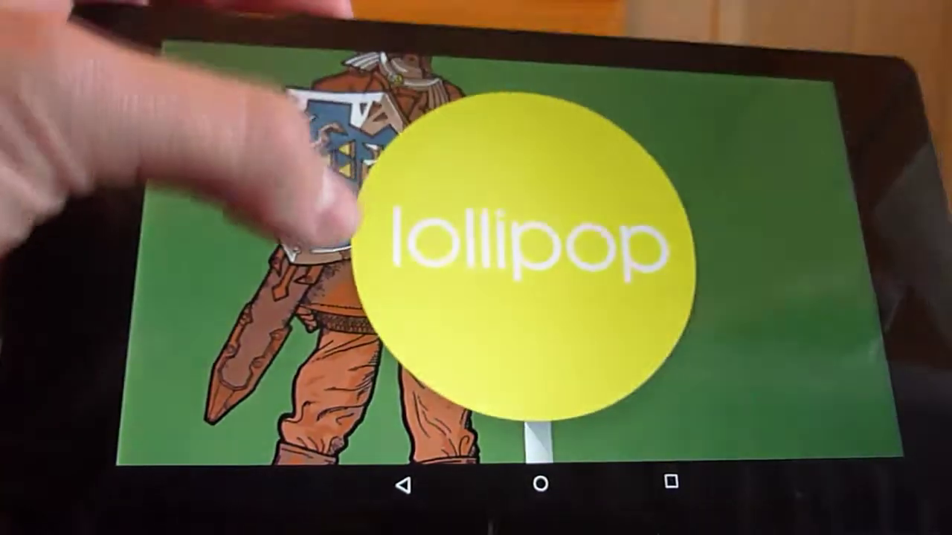
click(402, 223)
click(401, 223)
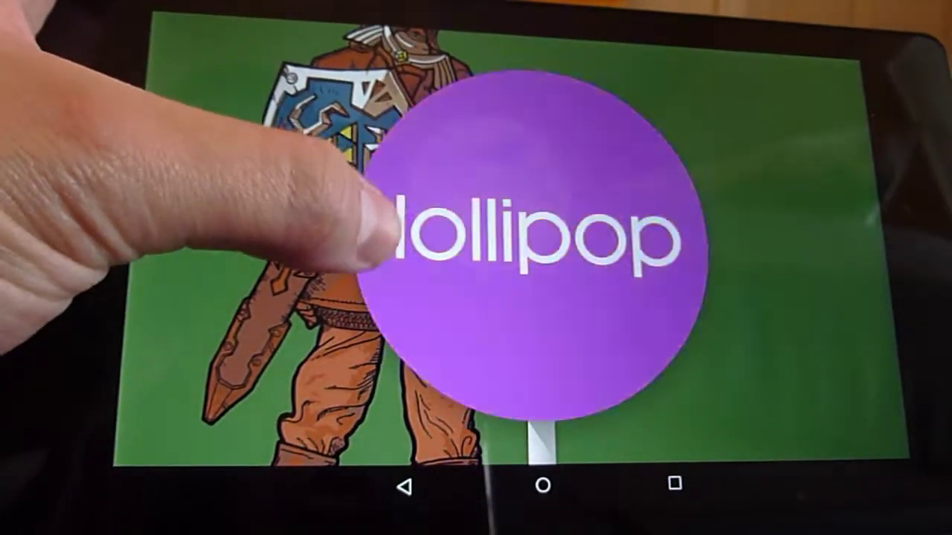
click(394, 227)
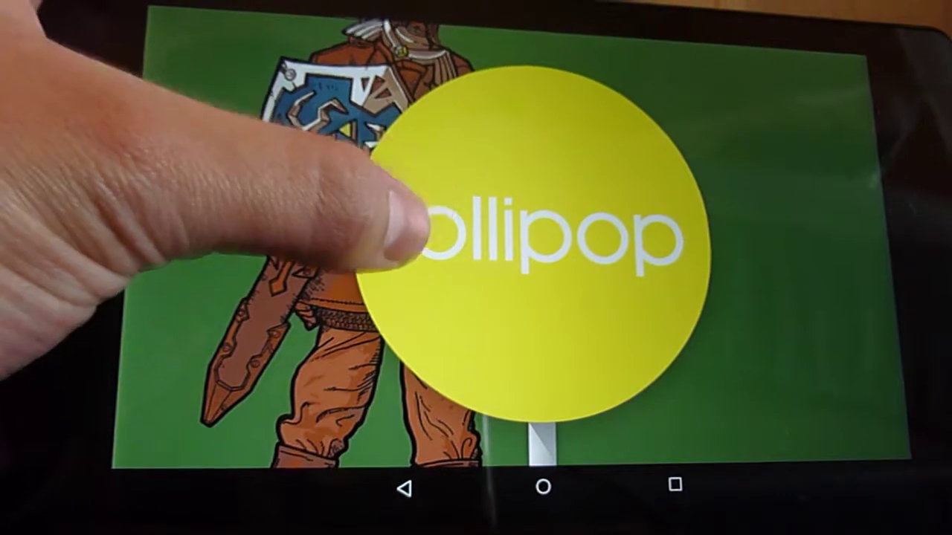
click(401, 223)
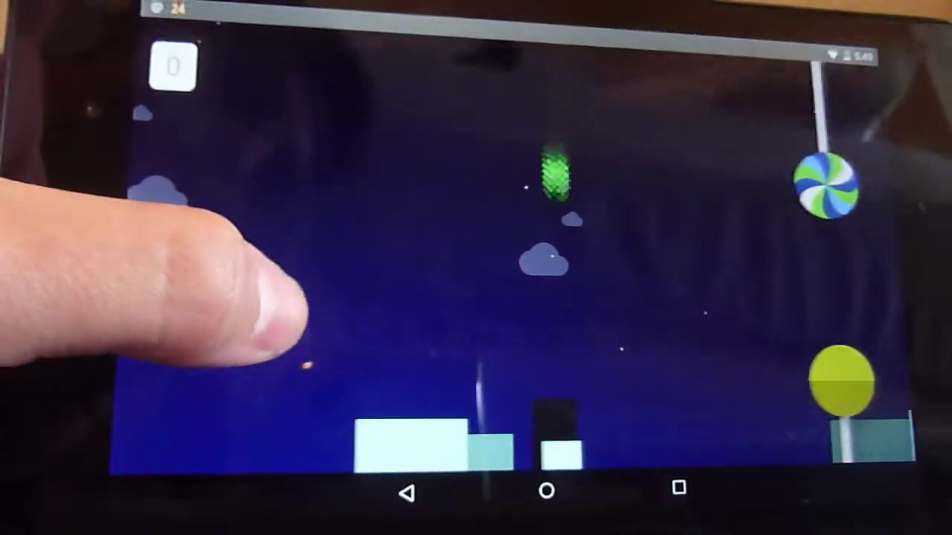
- Flap the Android upward through the lollipop obstacles
click(298, 305)
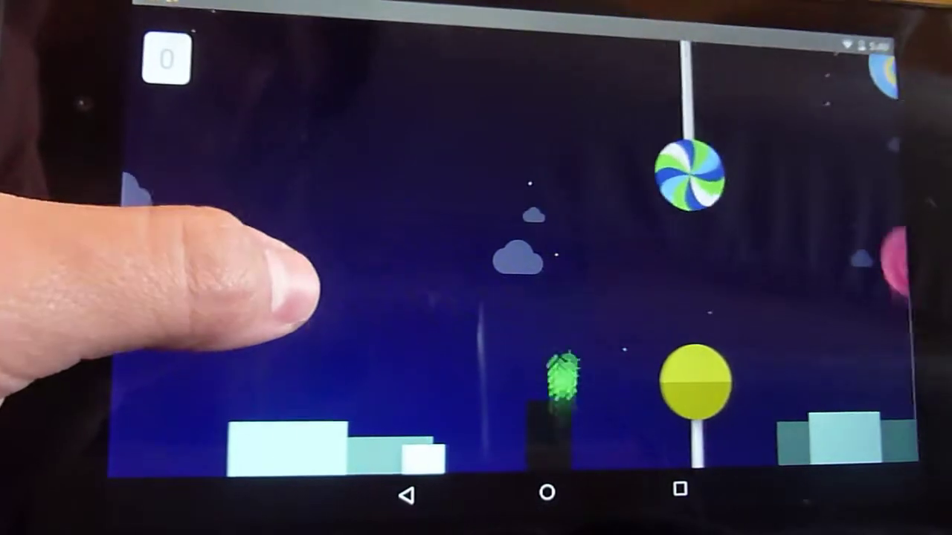
click(297, 293)
click(298, 294)
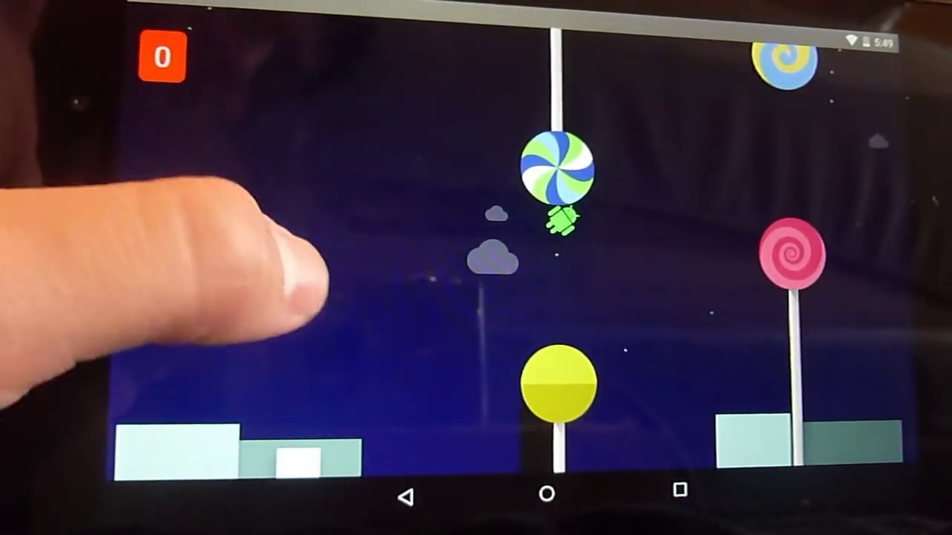
- Restart after crashing, play another round, then go to the home screen
click(298, 290)
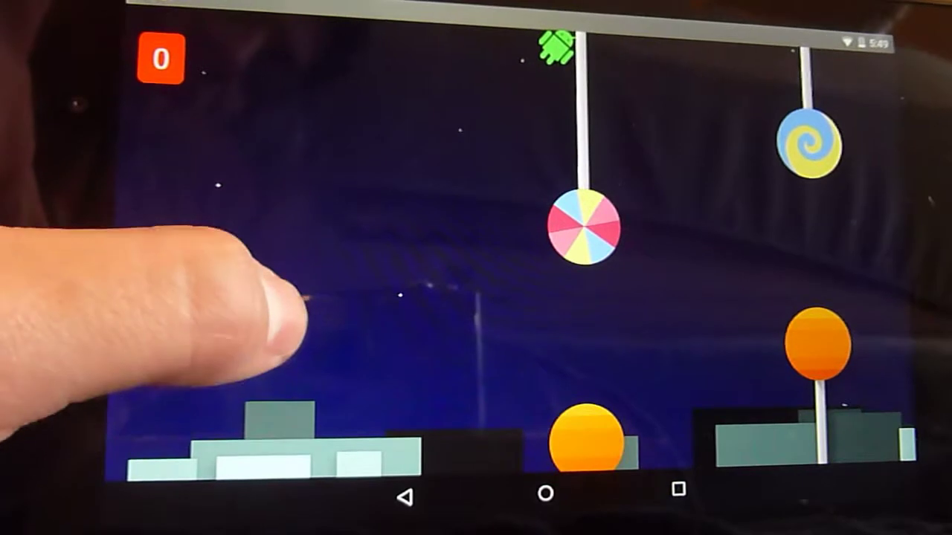
click(290, 312)
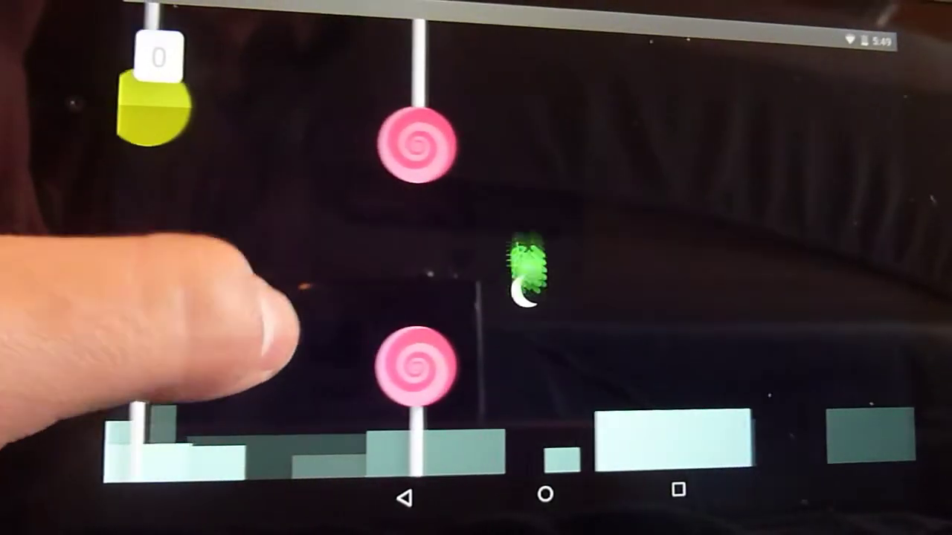
click(245, 327)
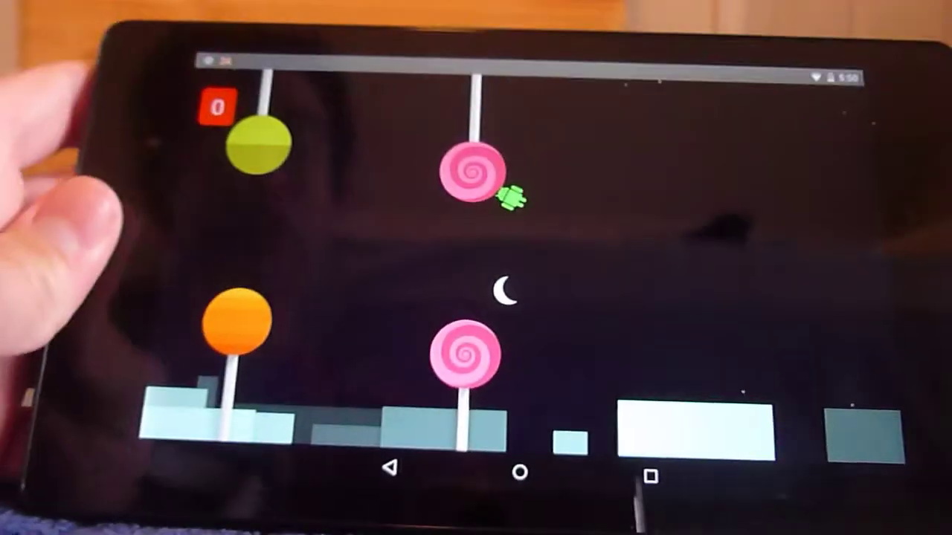
click(519, 472)
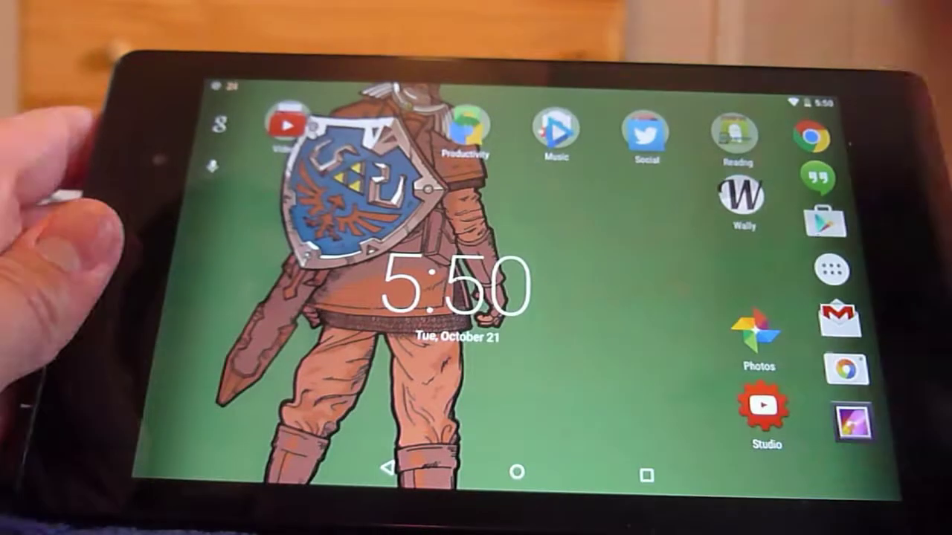